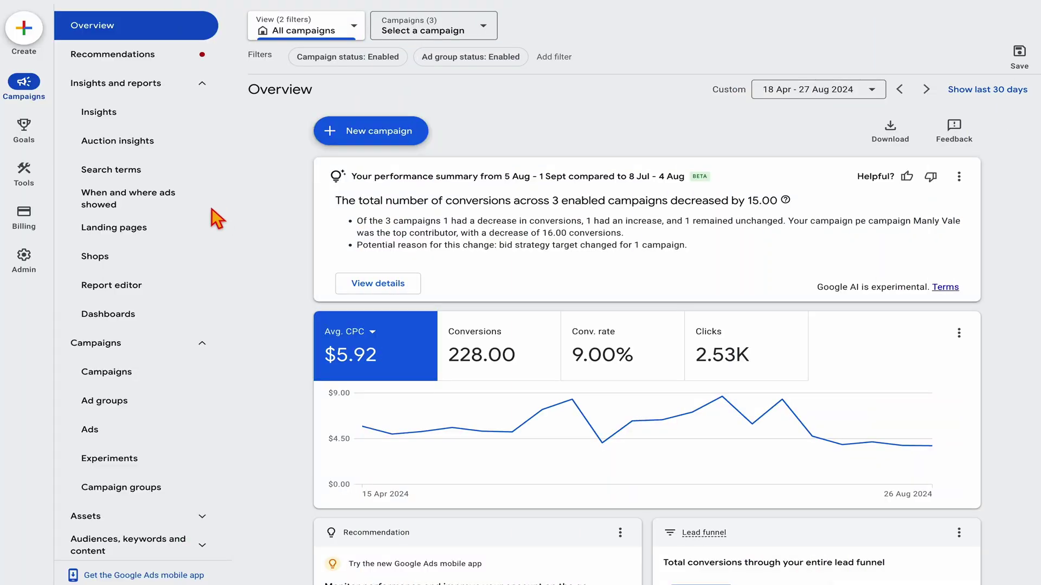
Open the Call details template under Ads and assets in the Report editor's Template gallery.
left_click(200, 86)
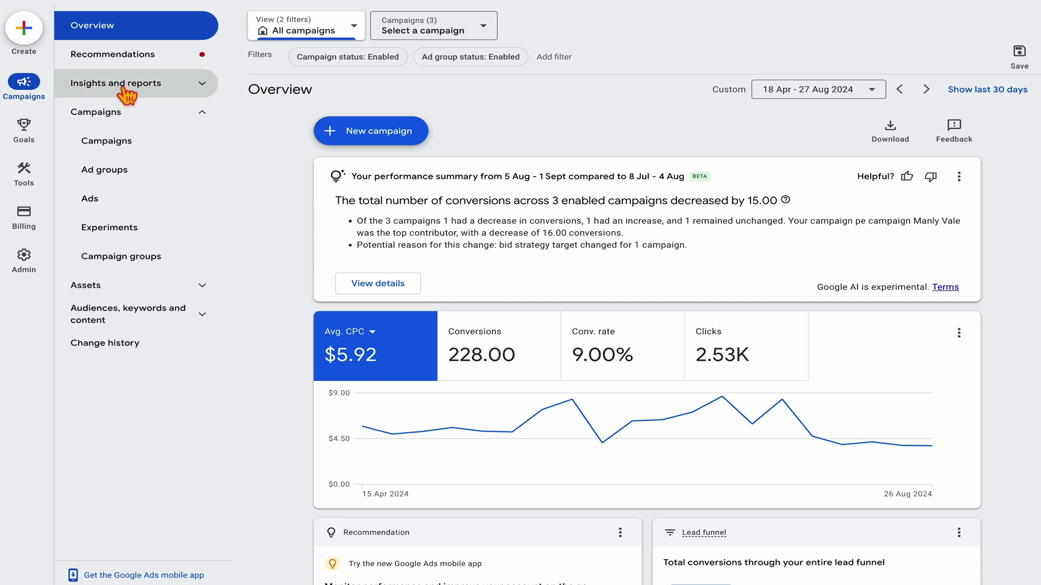
left_click(211, 91)
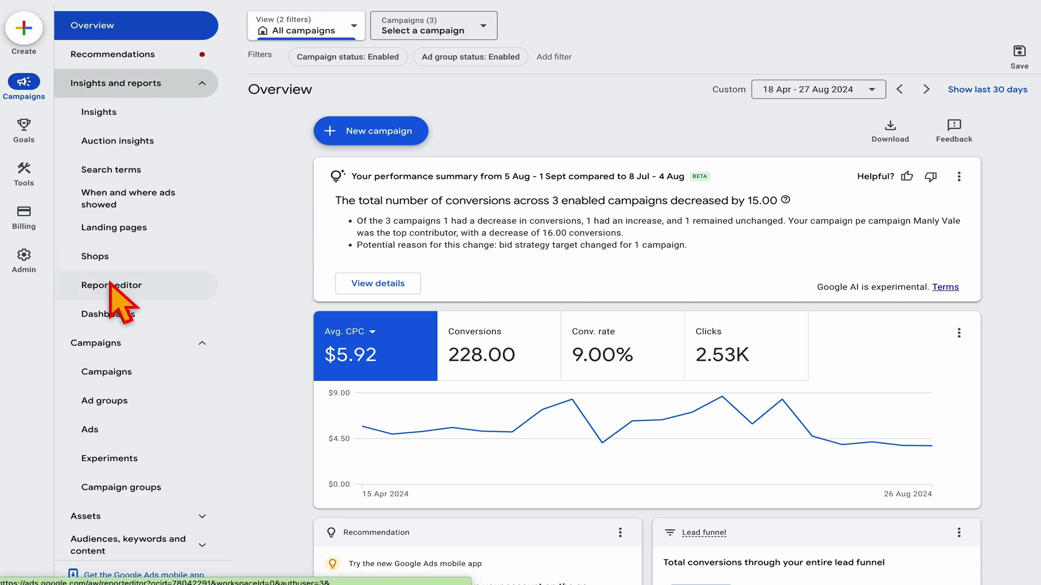
left_click(124, 290)
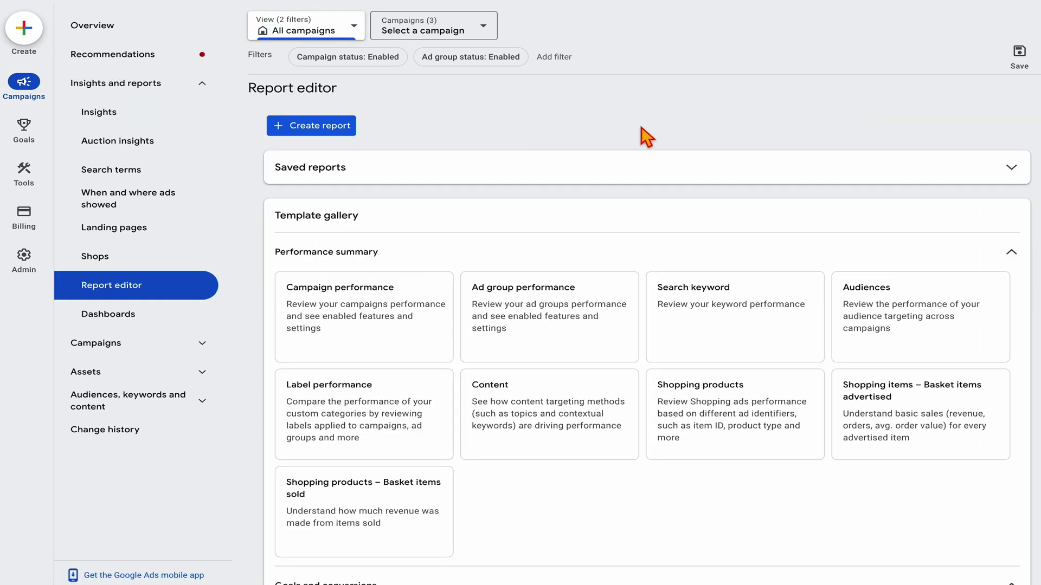
scroll(642, 130, "down", 15)
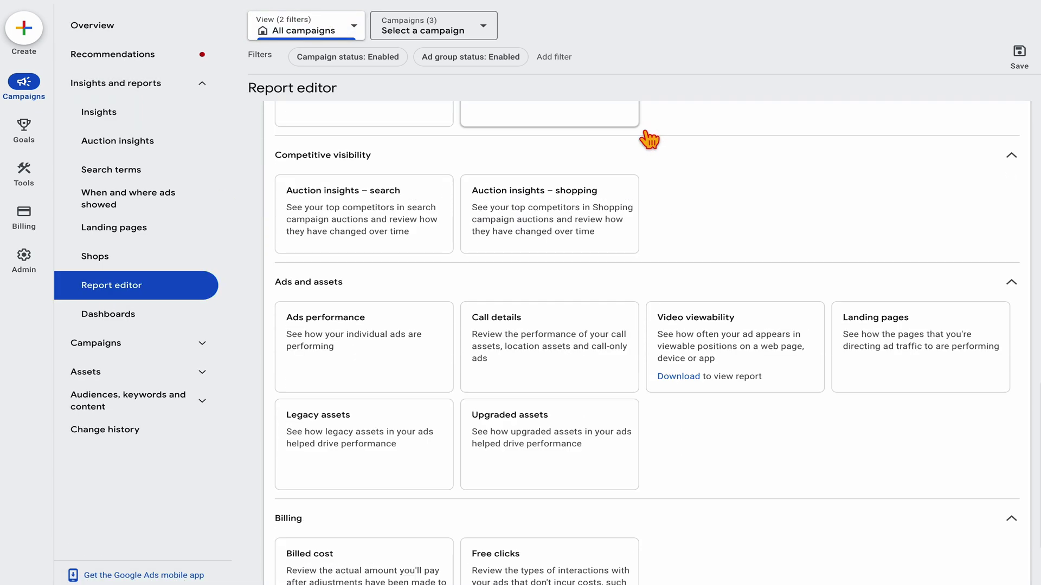
left_click(520, 362)
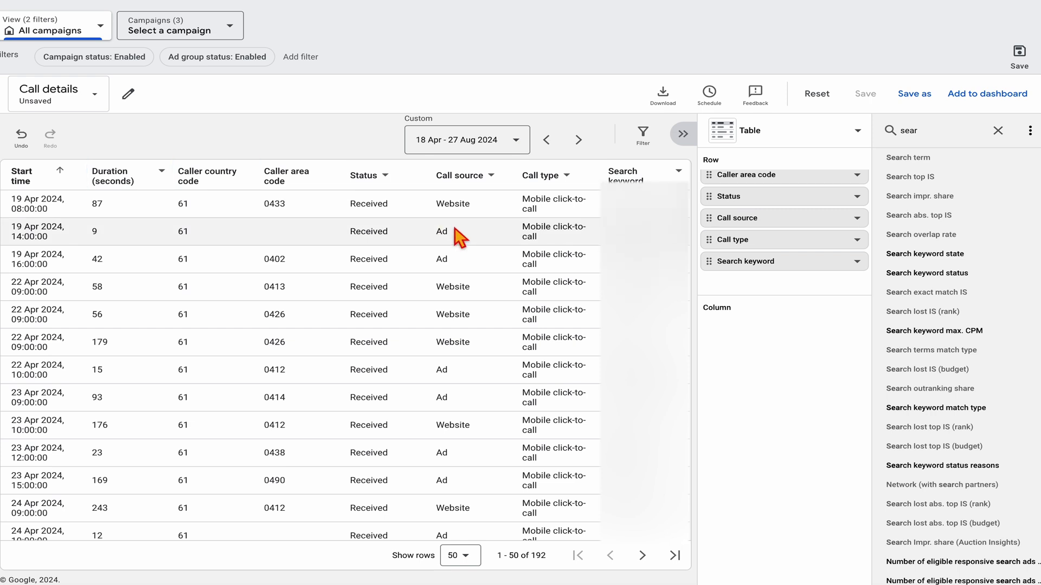
scroll(846, 234, "up", 3)
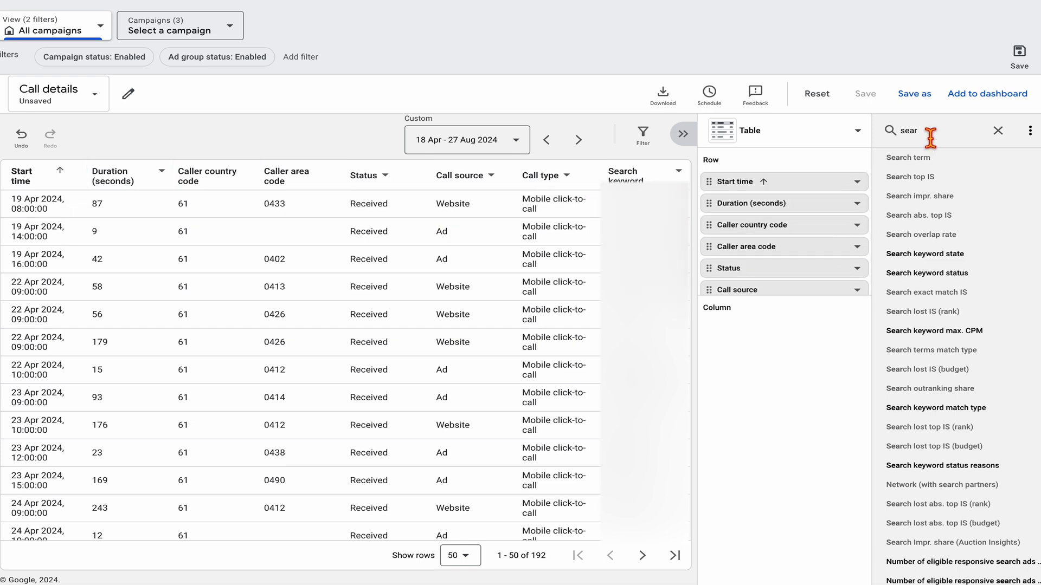
key("BackSpace")
key("BackSpace")
key("BackSpace")
key("BackSpace")
type("phon")
mouse_move(924, 224)
left_mouse_down()
mouse_move(704, 241)
mouse_move(162, 241)
mouse_move(198, 196)
mouse_move(221, 205)
mouse_move(293, 193)
mouse_move(925, 242)
left_mouse_up()
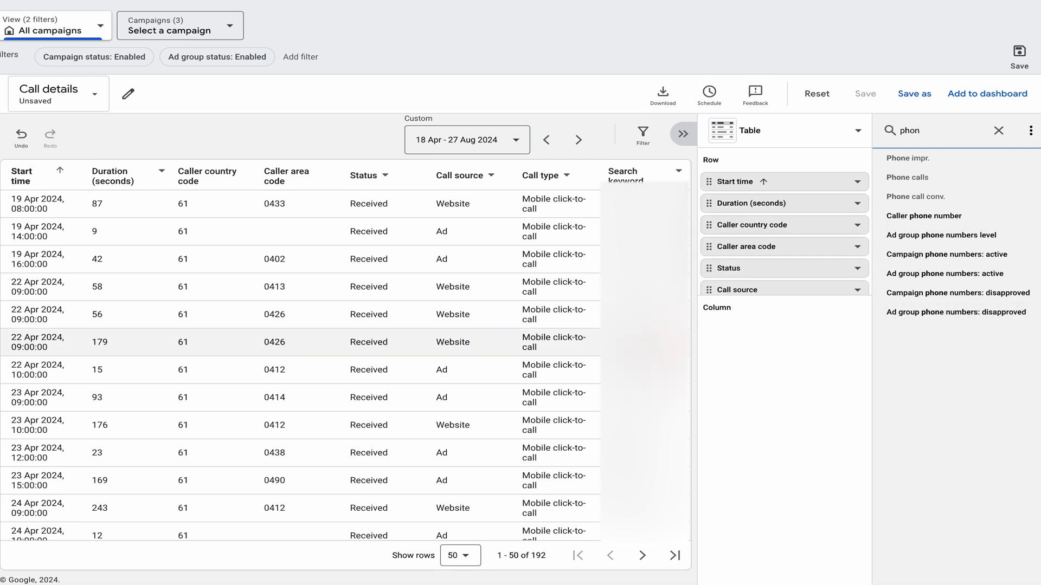
left_click(998, 130)
type("search")
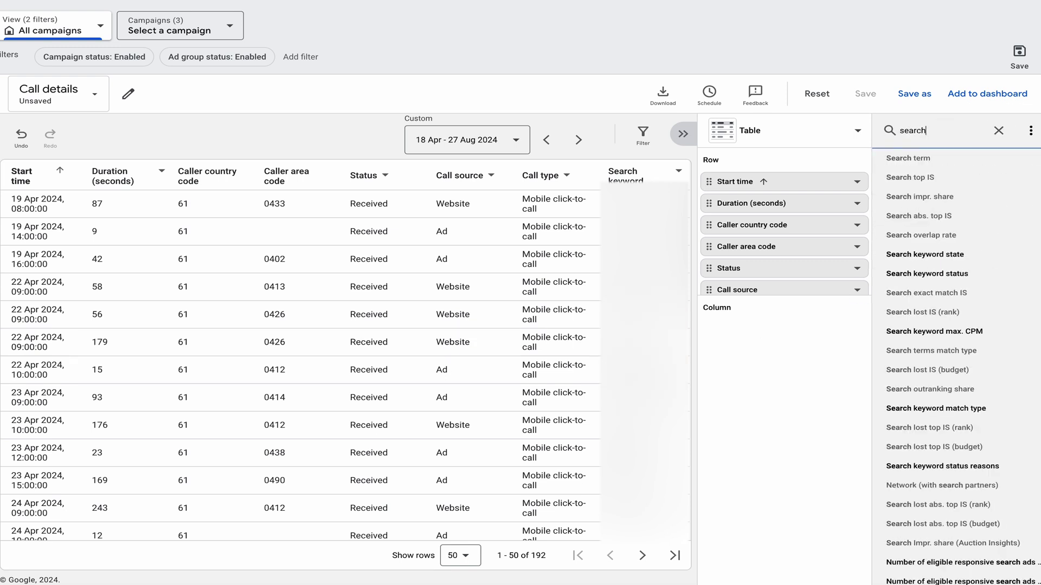
left_click_drag(941, 178, 901, 369)
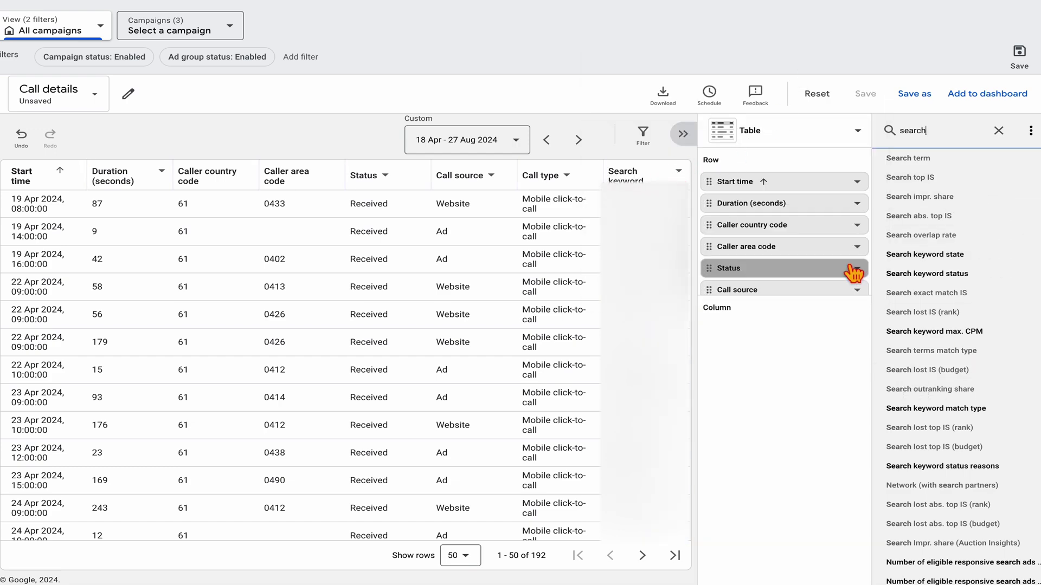
scroll(855, 271, "down", 2)
left_click_drag(786, 279, 928, 255)
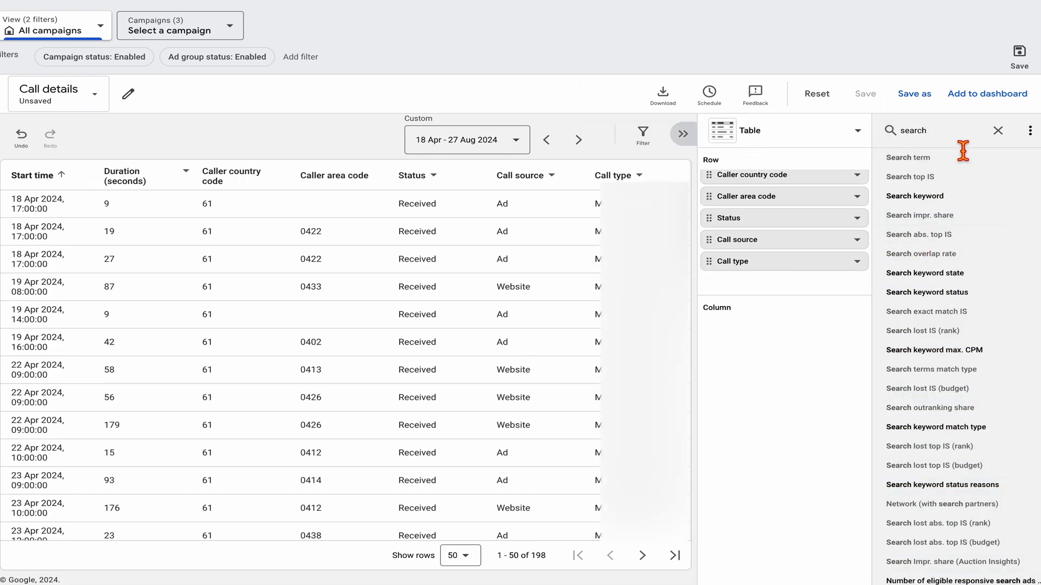
left_click_drag(951, 202, 883, 204)
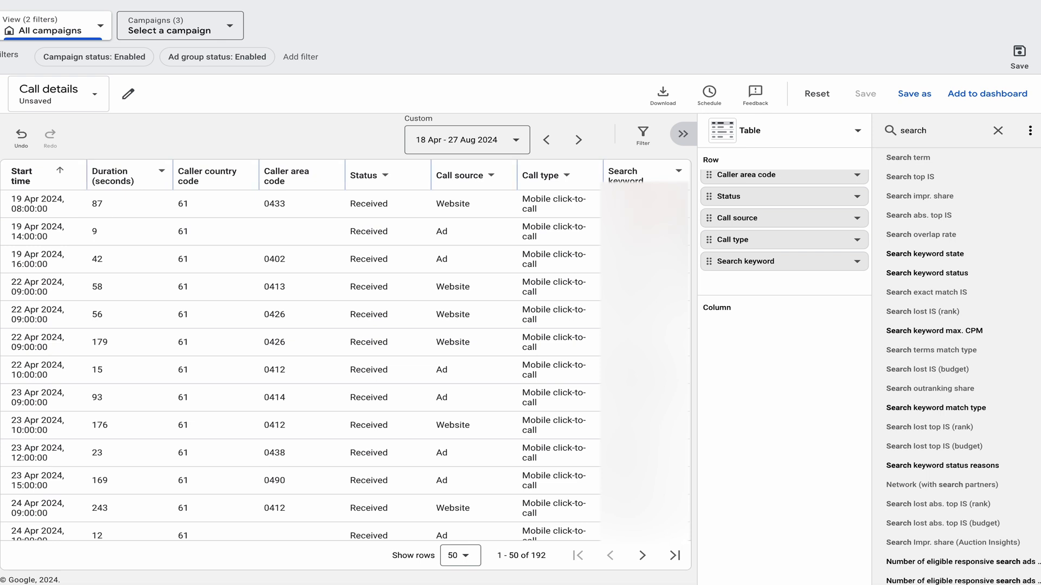
Sort the report by Duration (seconds) high to low, so the 462-second call leads.
left_click(159, 187)
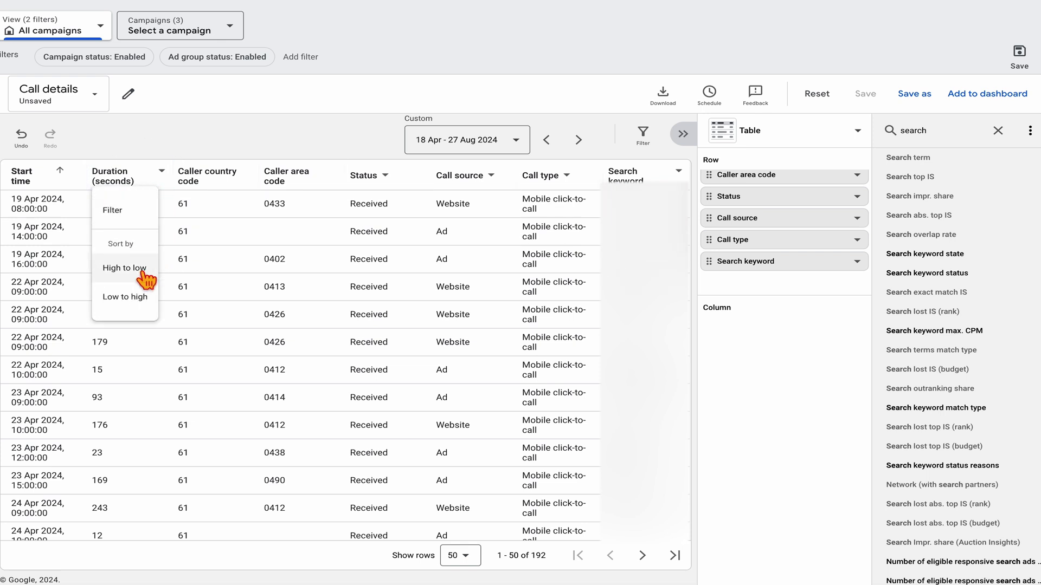
left_click(137, 269)
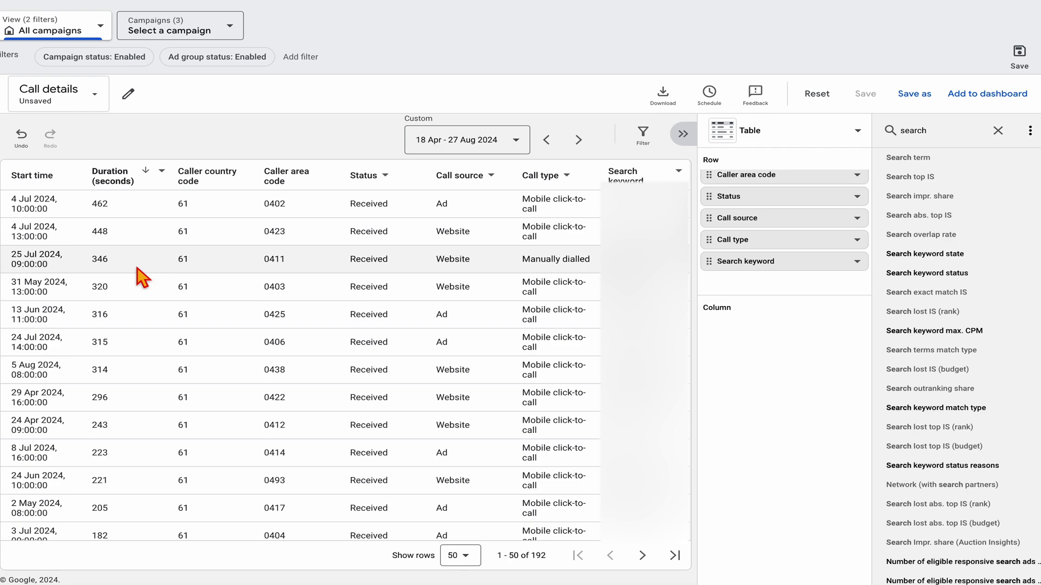
scroll(142, 277, "down", 12)
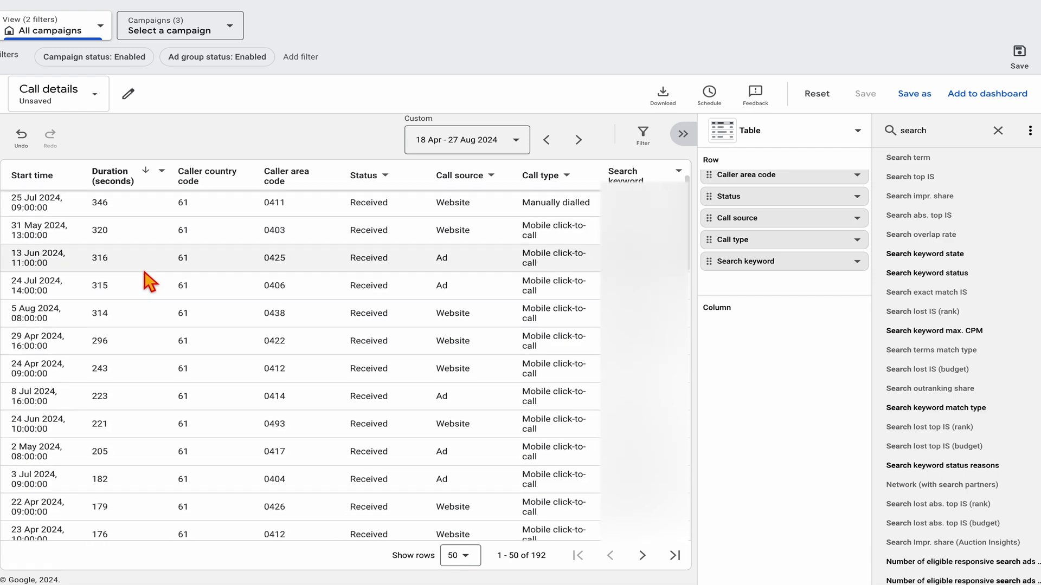
scroll(142, 277, "down", 6)
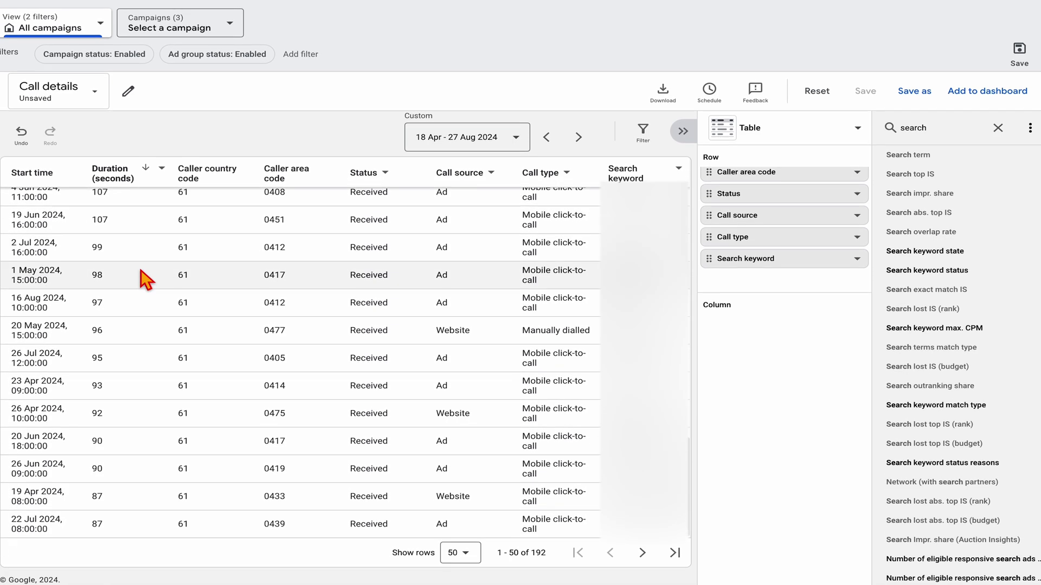
left_click(460, 555)
left_click(478, 534)
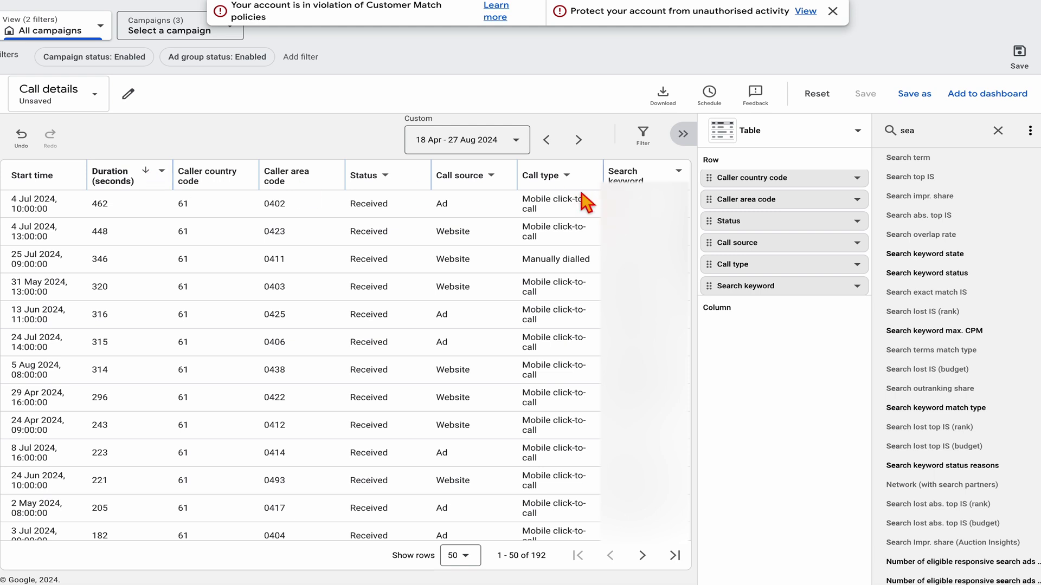
Export the 192-call, duration-sorted report via Download as a .csv file.
left_click(671, 106)
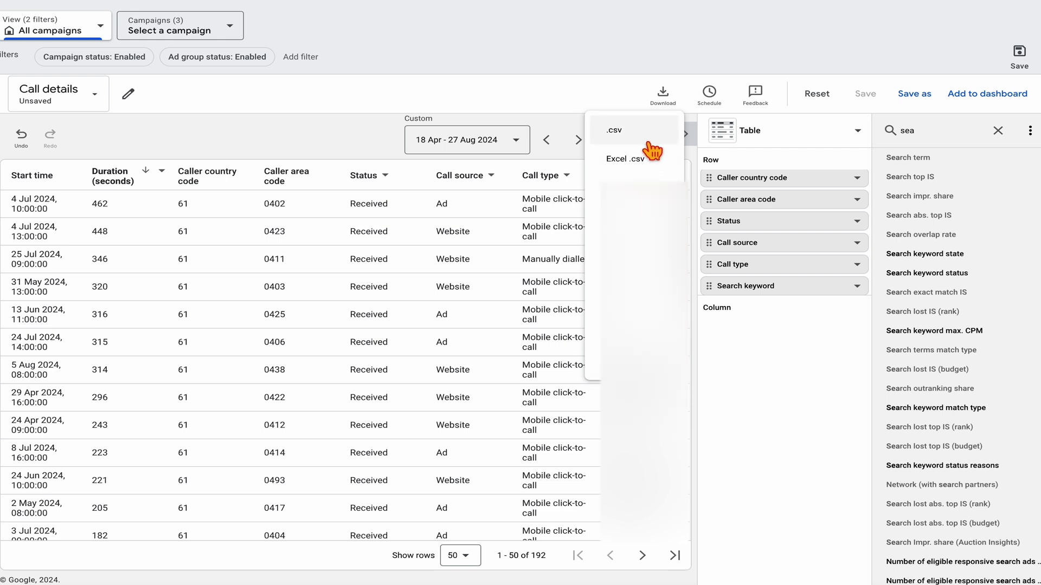
left_click(360, 138)
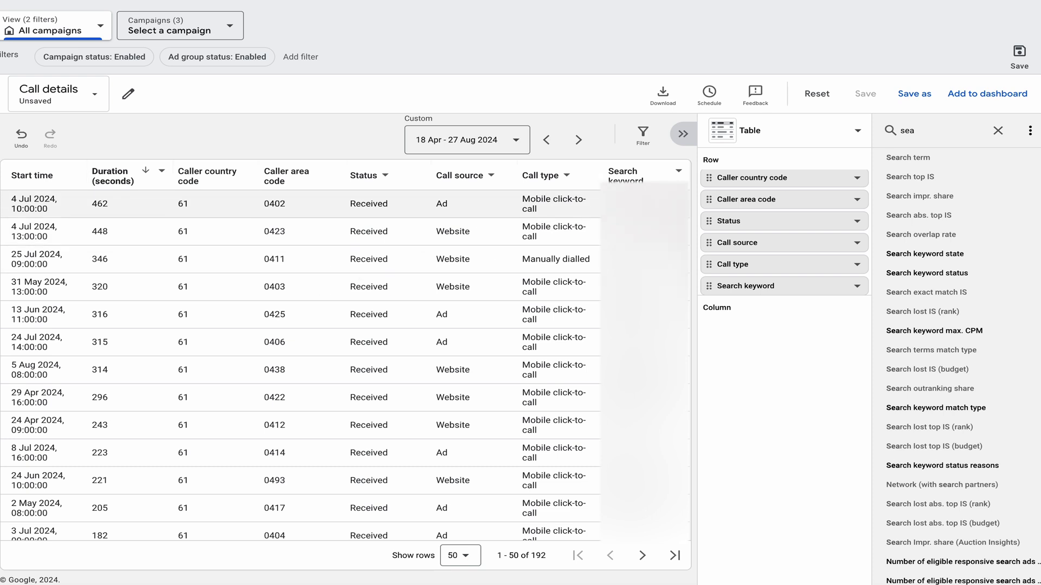
Scroll down and back up through the Call details report to review it.
scroll(345, 355, "down", 5)
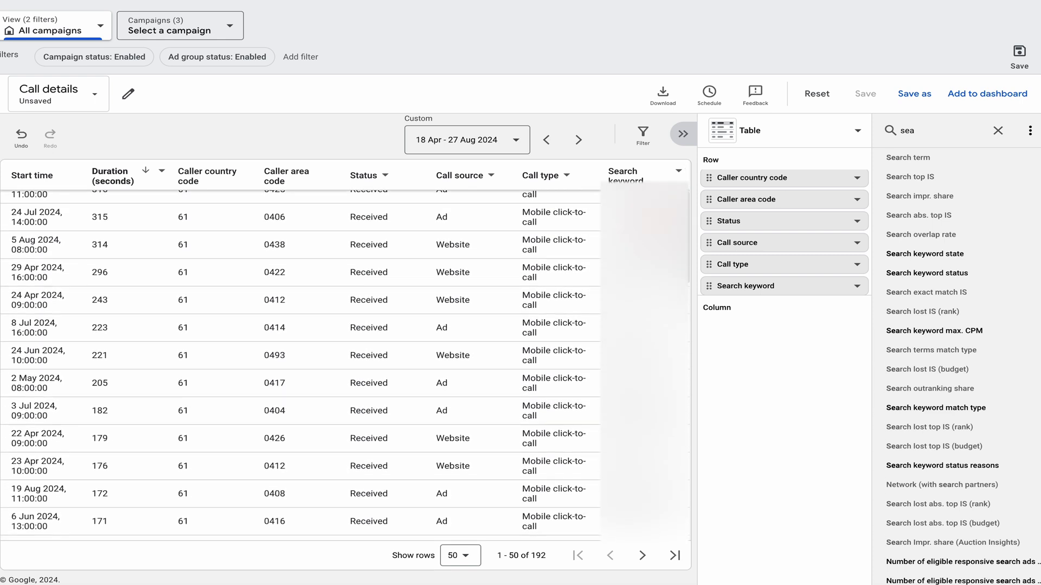
scroll(344, 355, "up", 6)
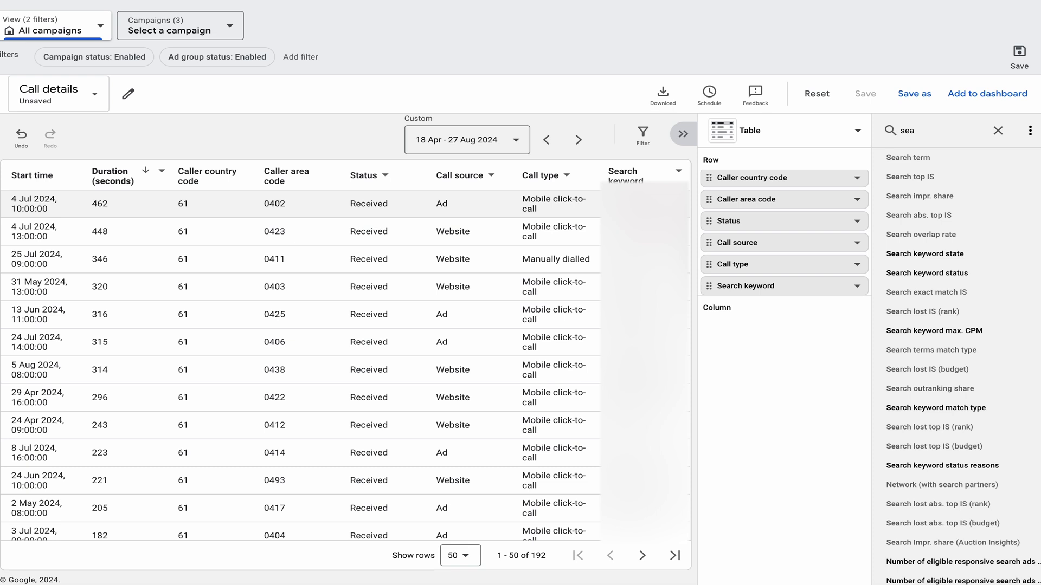
scroll(645, 228, "down", 1)
scroll(645, 228, "up", 1)
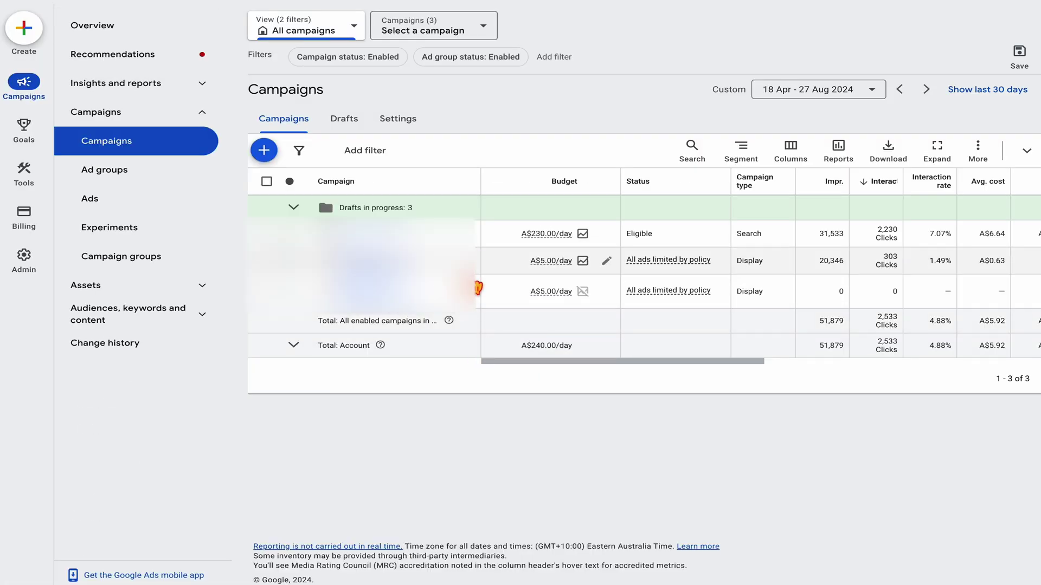
Open the first Search campaign's settings, expanding Locations (4 targeted) and Location options.
left_click(476, 243)
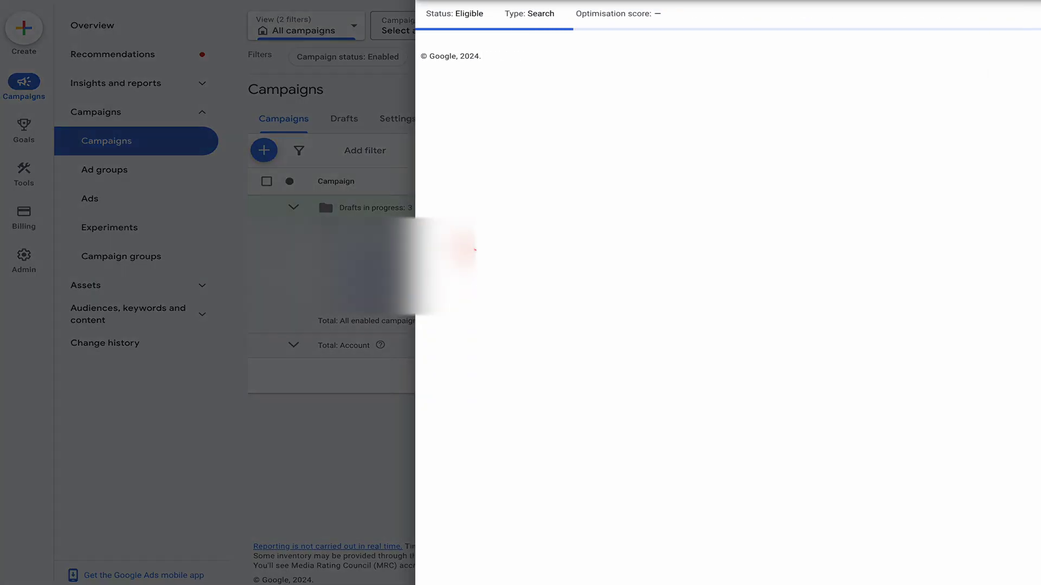
left_click(448, 4)
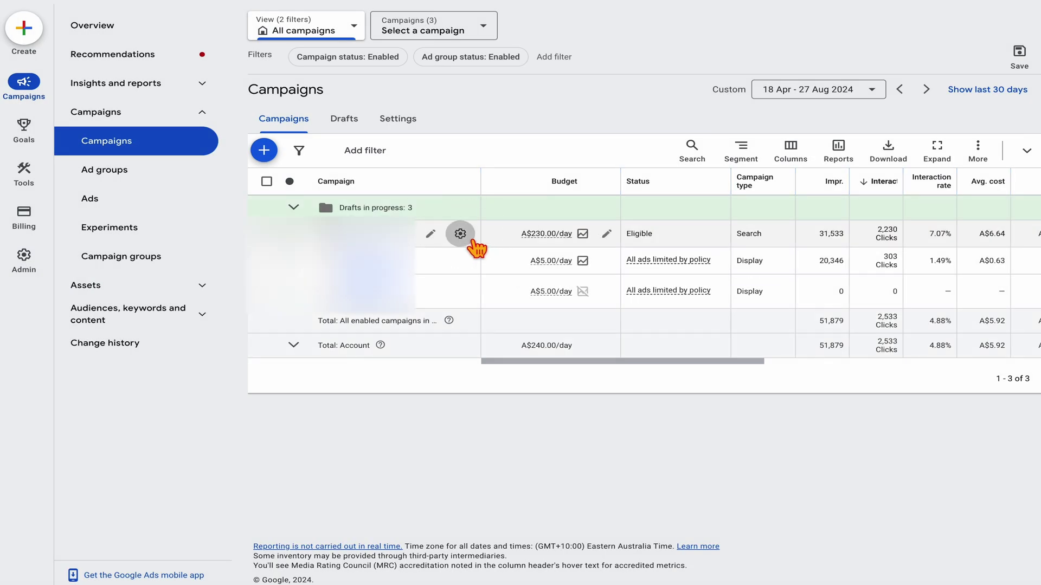
left_click(472, 244)
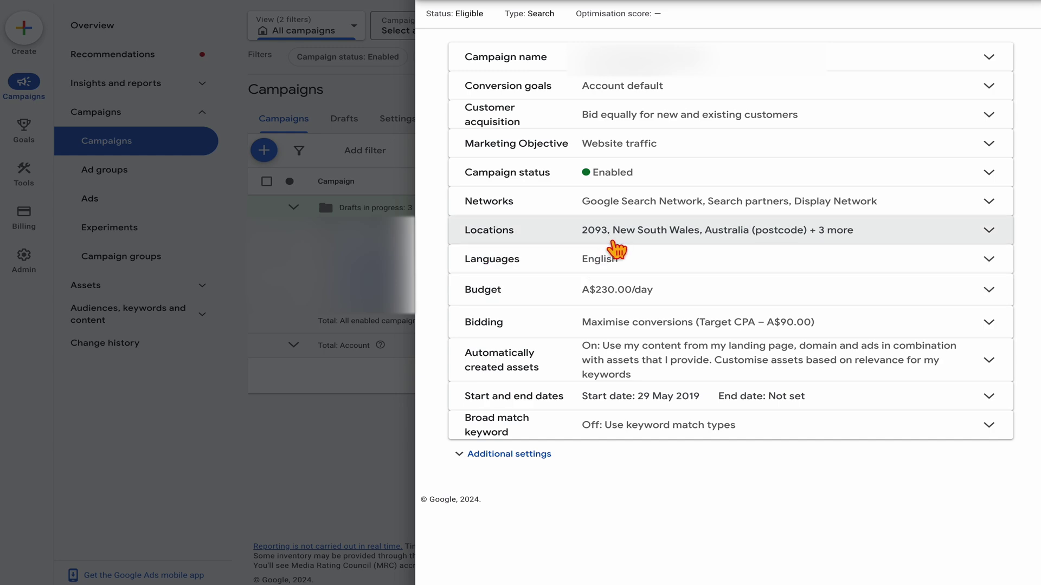
left_click(487, 242)
scroll(655, 379, "down", 2)
left_click(650, 398)
scroll(653, 413, "down", 1)
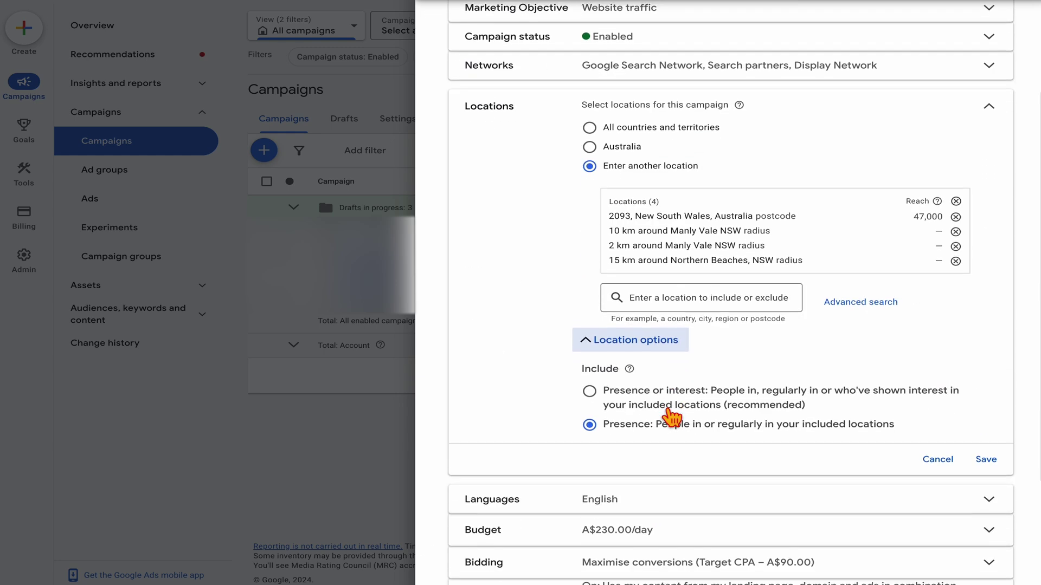